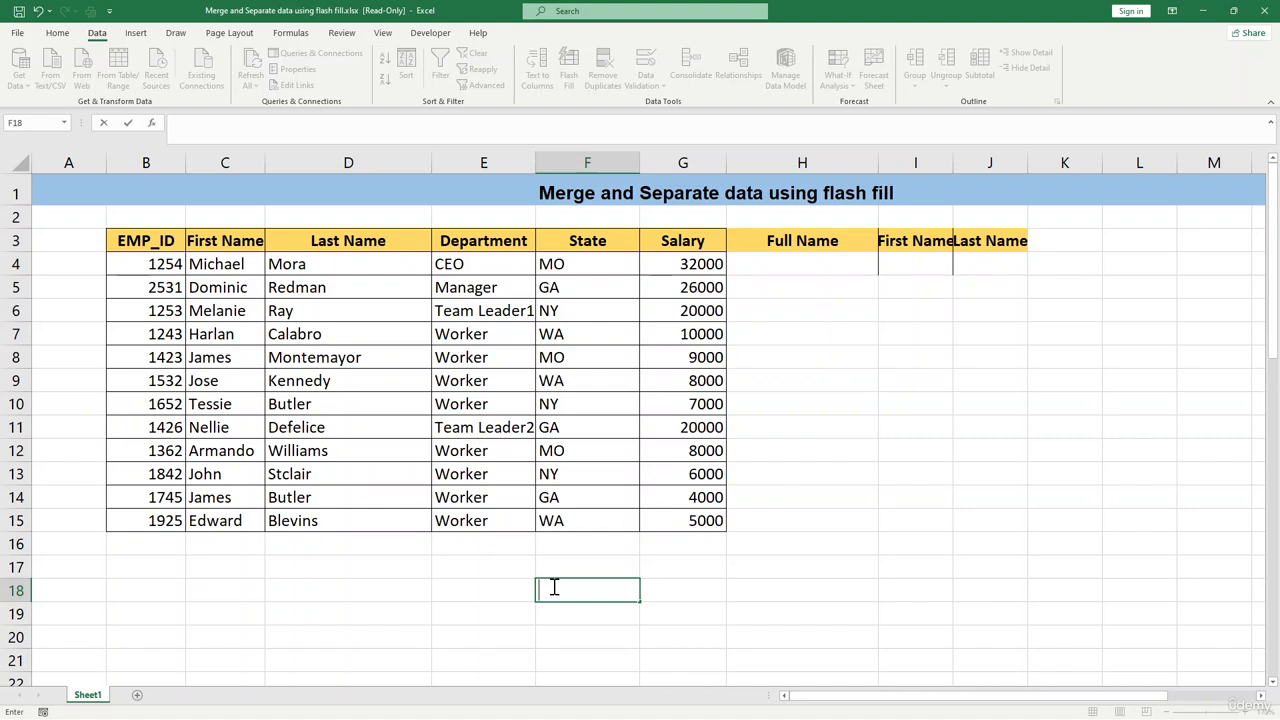
left_click(228, 240)
left_click(366, 245)
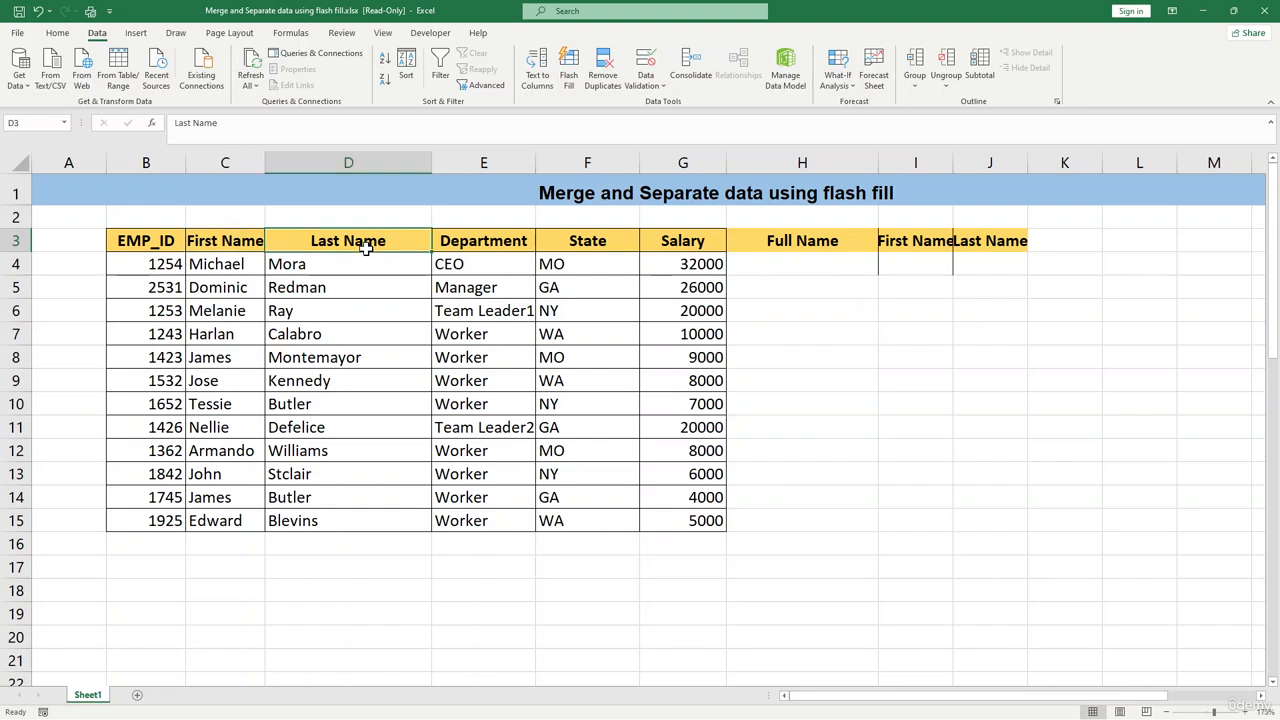
left_click(815, 261)
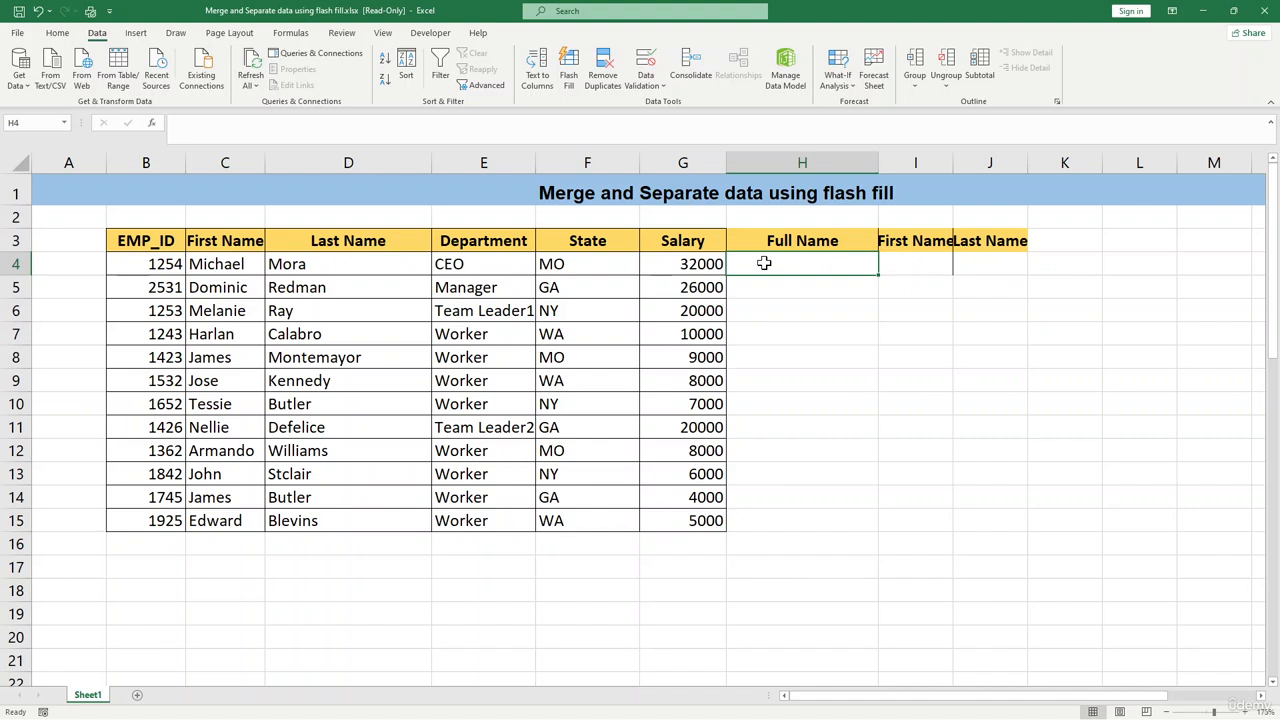
left_click(784, 338)
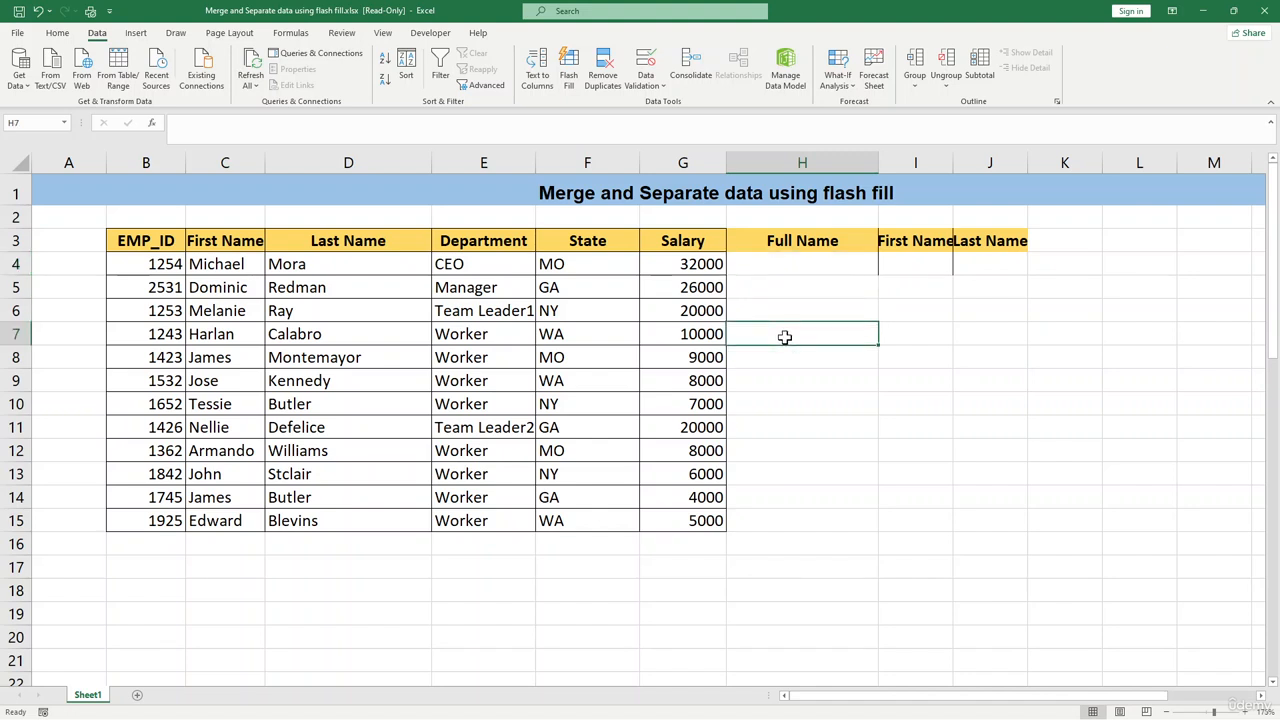
left_click(812, 265)
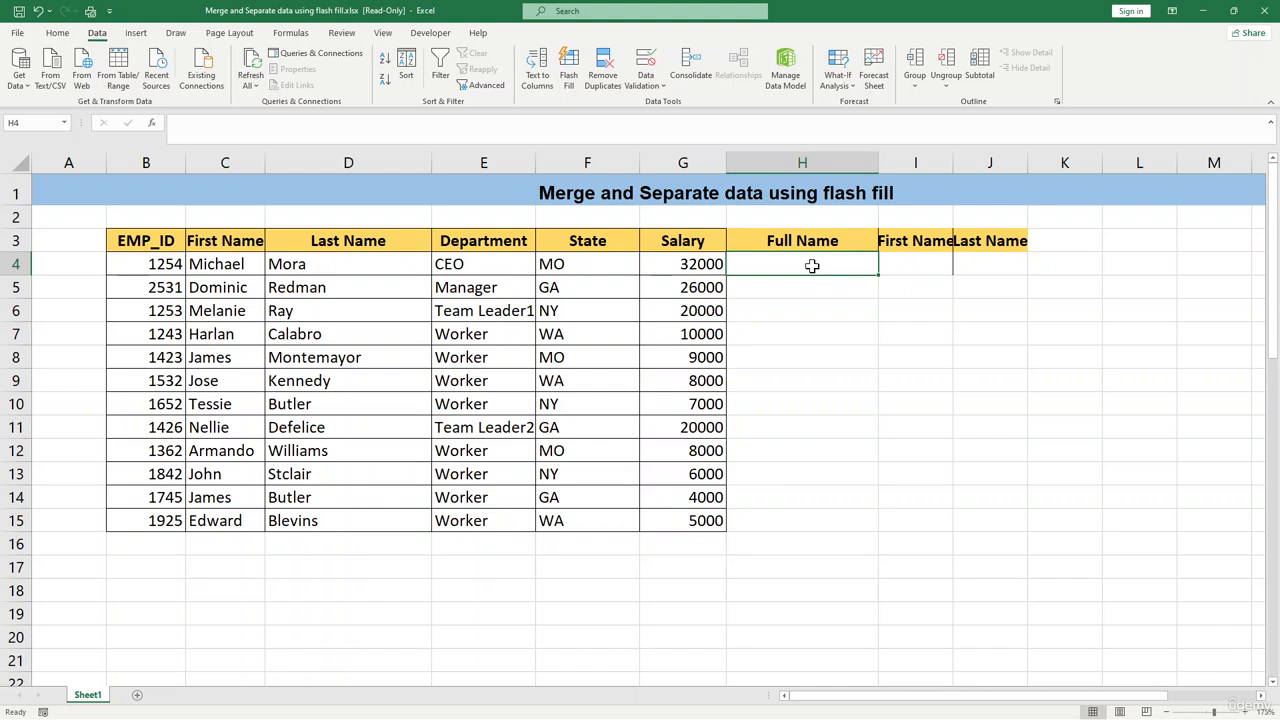
type("=")
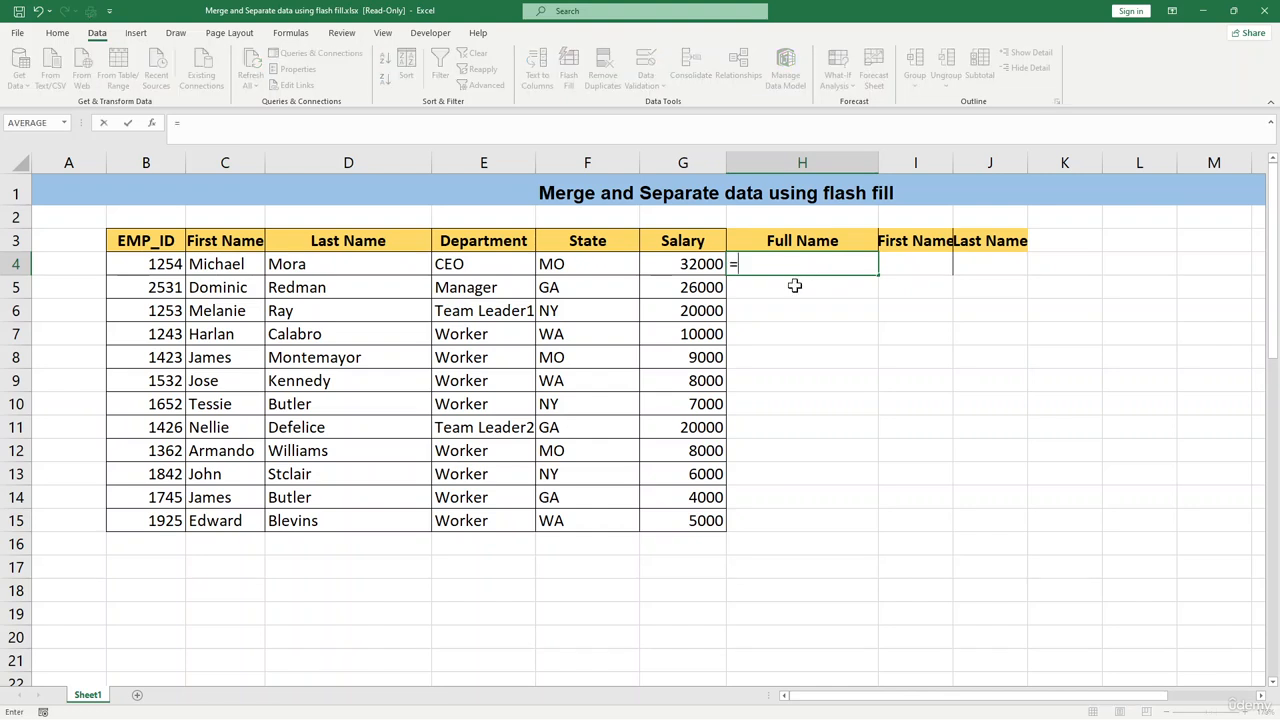
key("BackSpace")
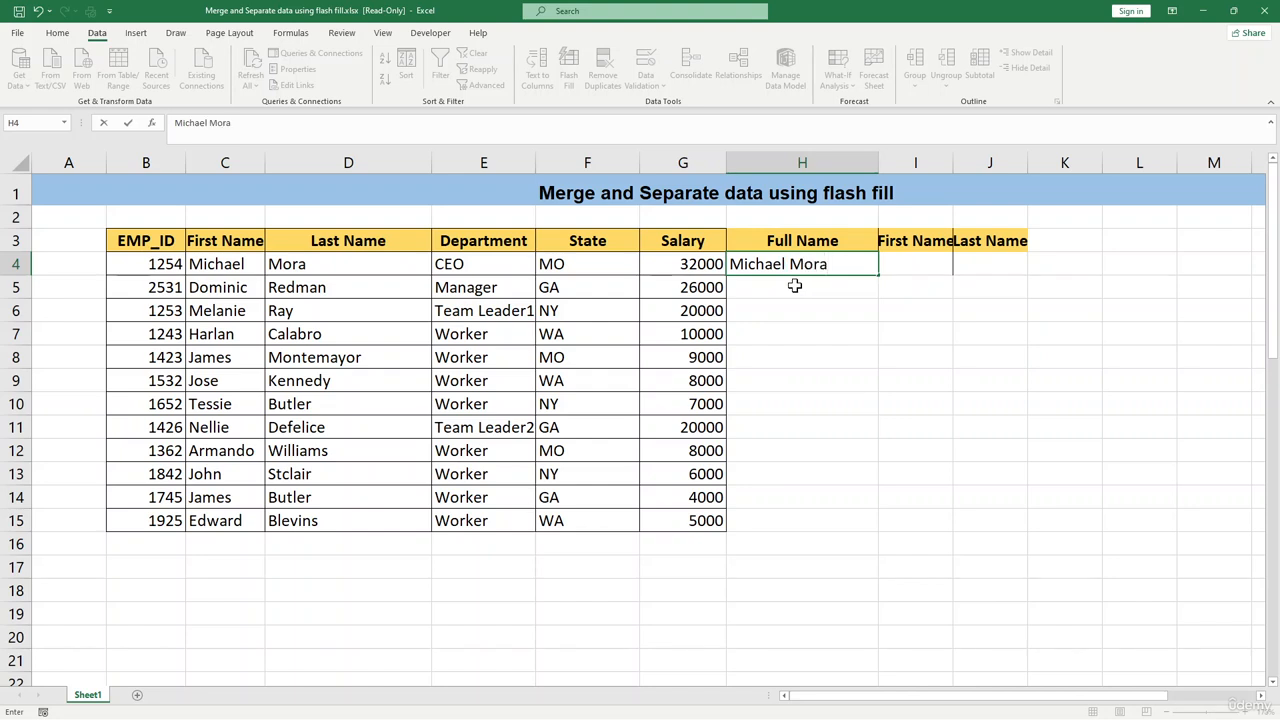
Flash Fill the rest of the Full Name column from the first entry.
left_click(812, 337)
left_click(797, 263)
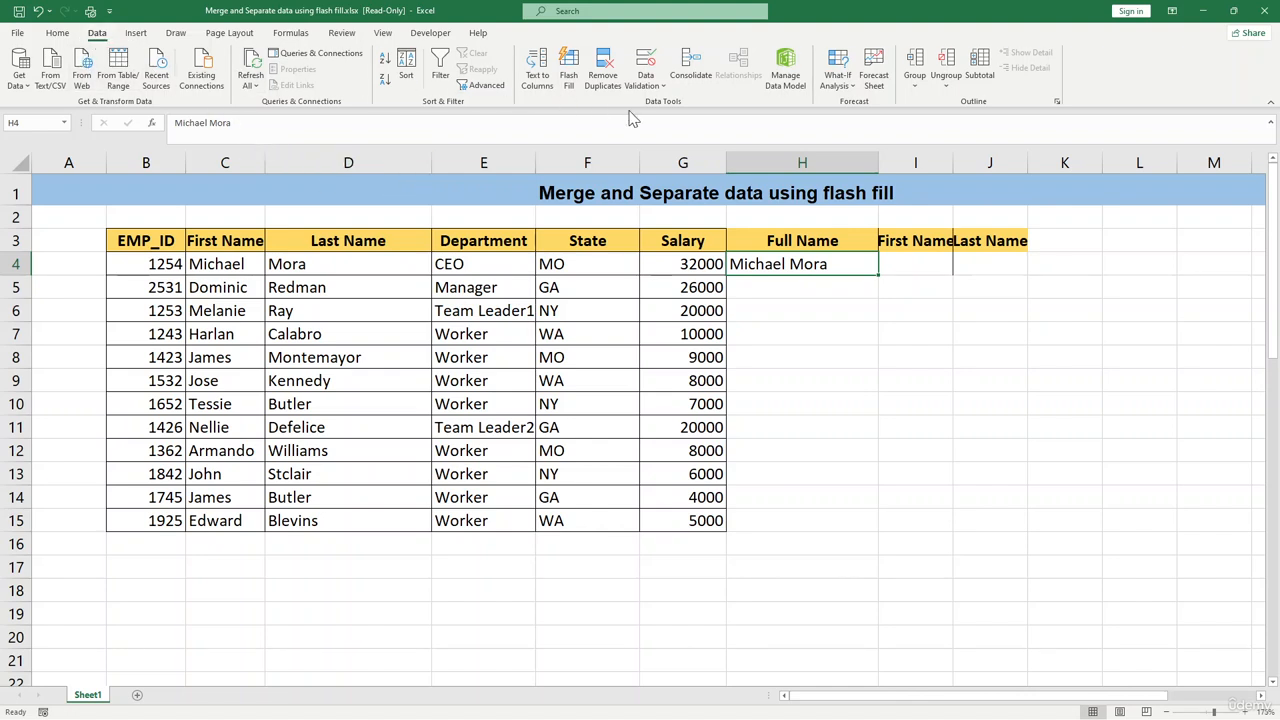
left_click(570, 78)
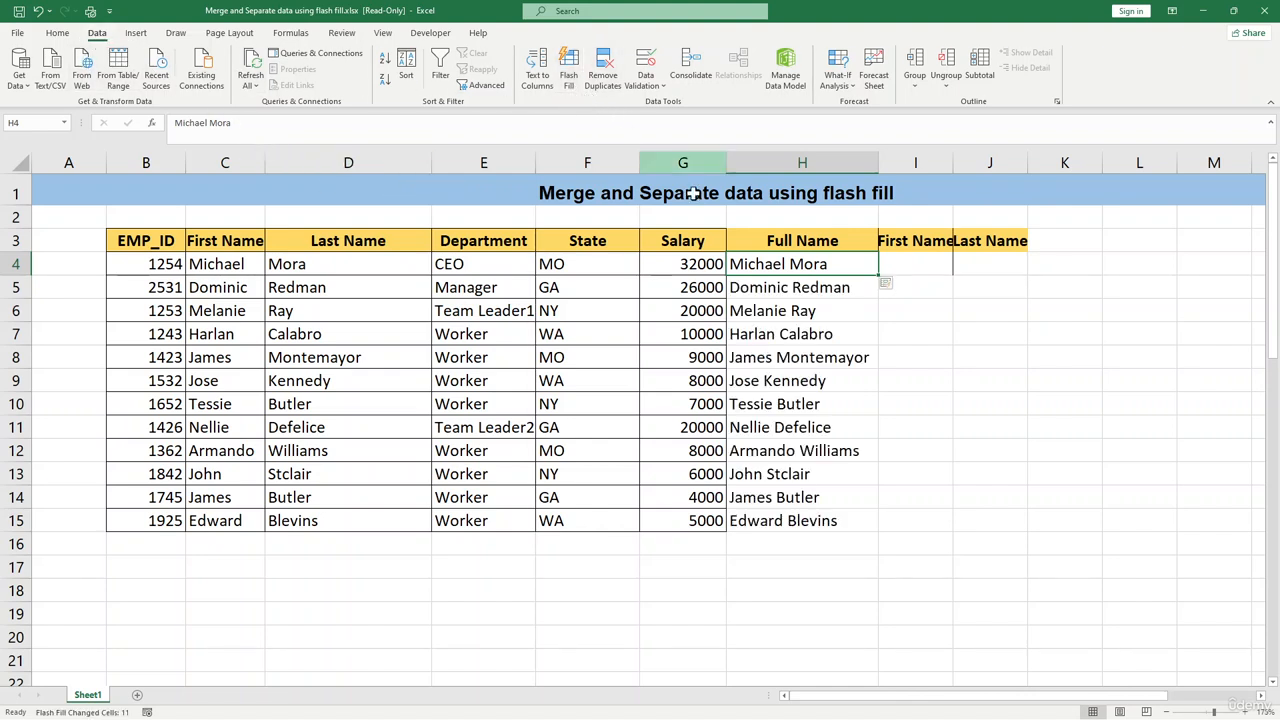
Inspect the flash-filled full names down the Full Name column.
left_click(789, 337)
left_click(790, 442)
left_click_drag(776, 267, 766, 523)
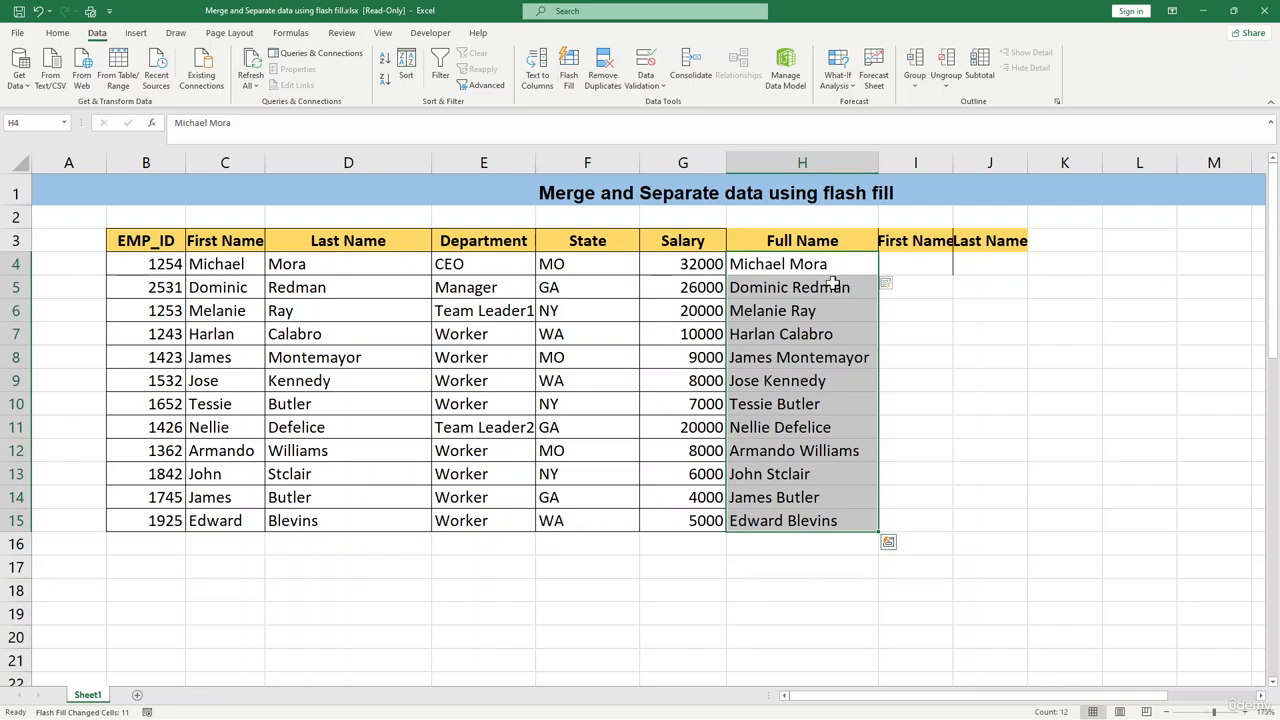
left_click(802, 284)
left_click(780, 428)
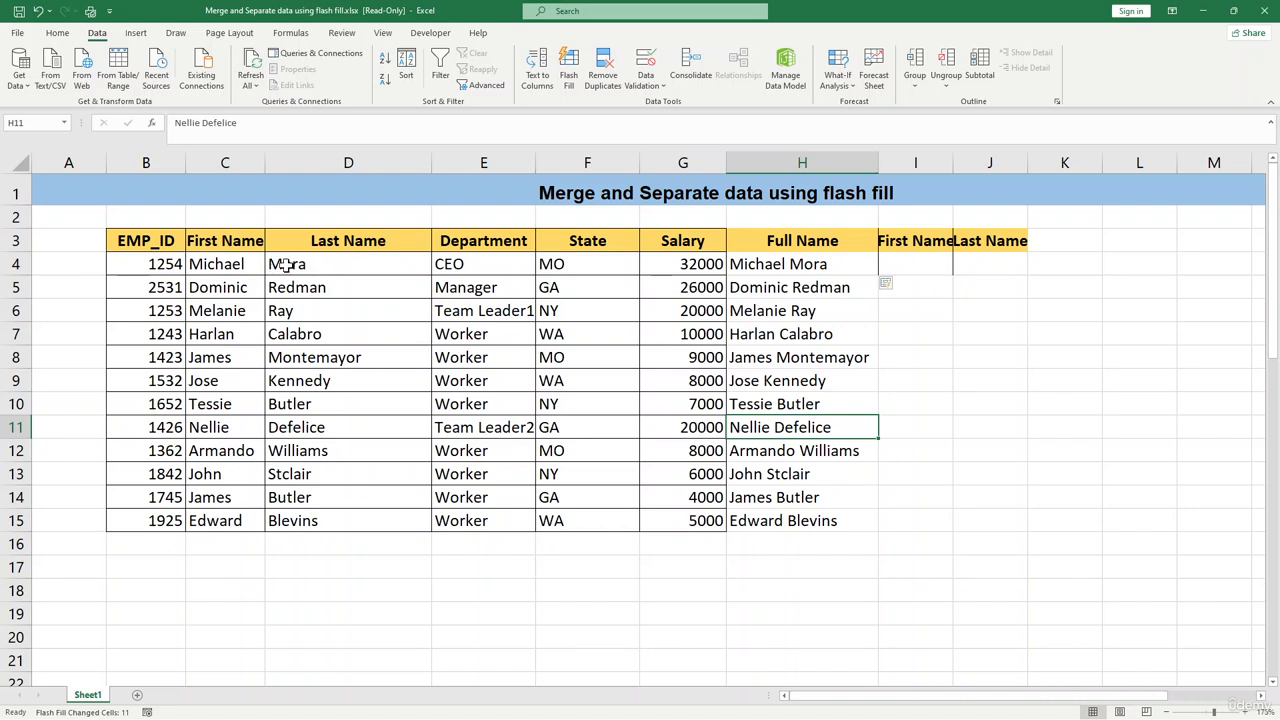
left_click_drag(771, 265, 817, 494)
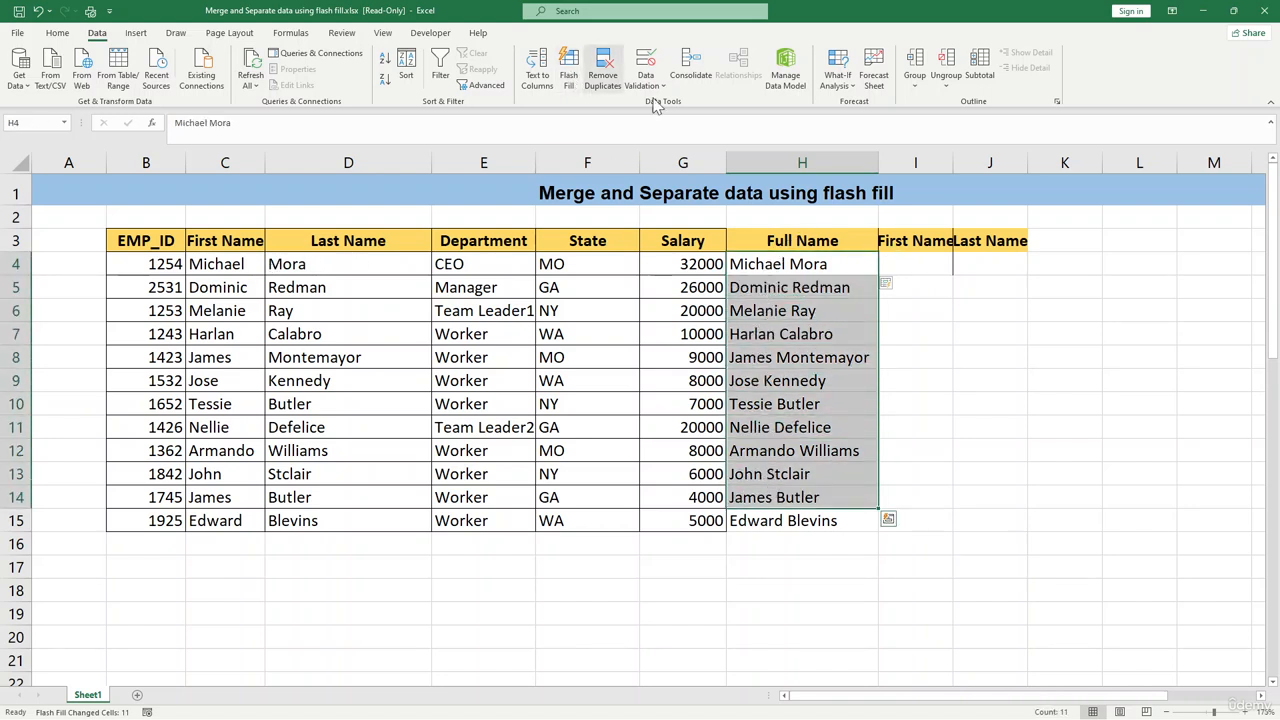
left_click(870, 372)
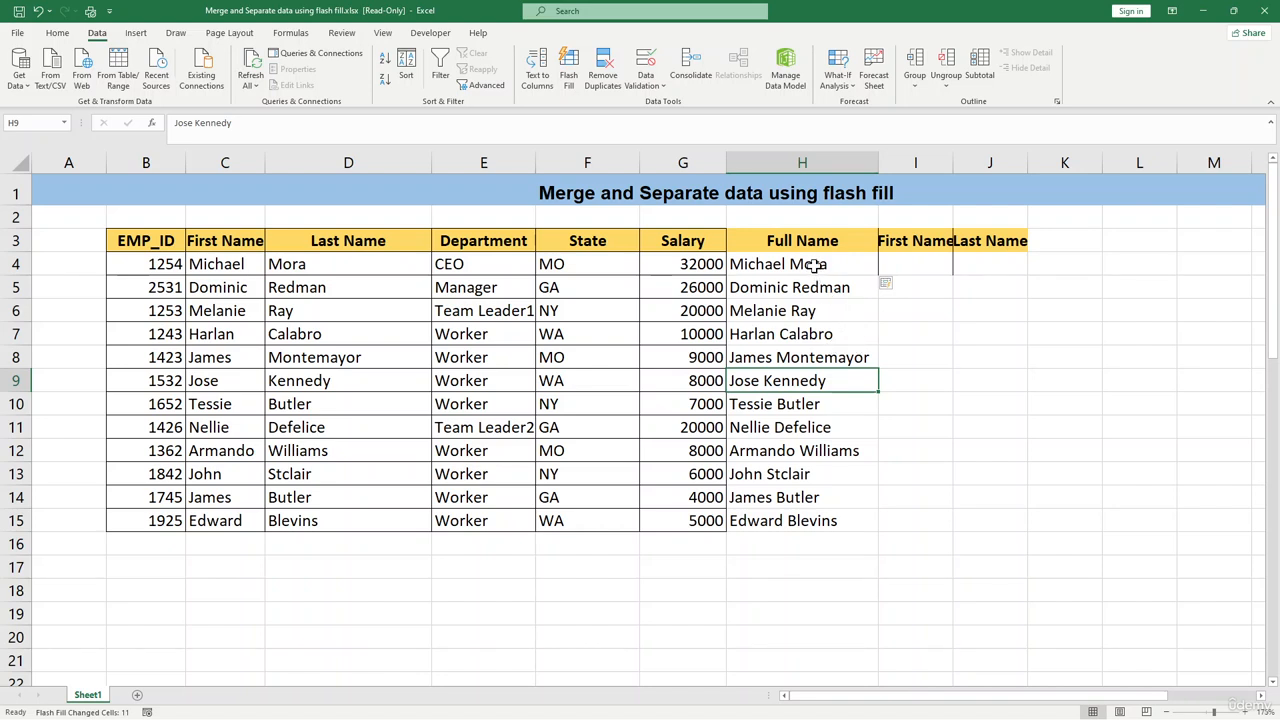
Autofit the First Name column's width to its header.
left_click(910, 256)
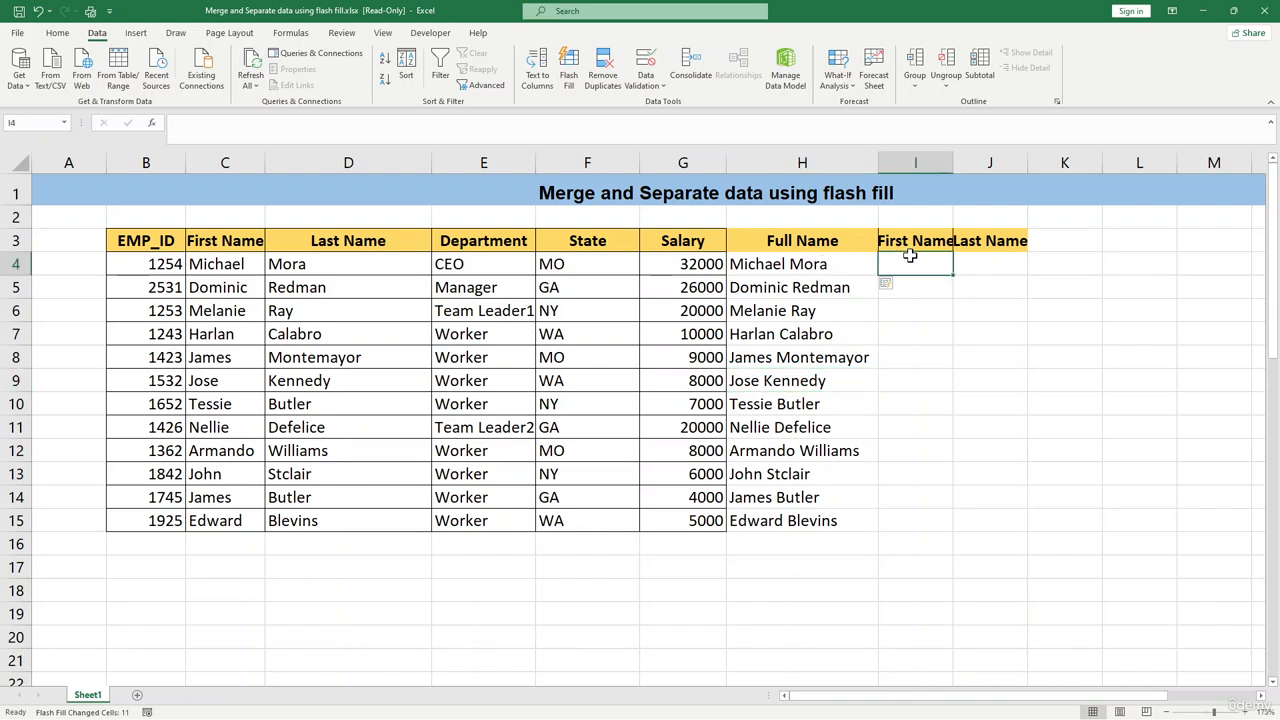
double_click(953, 162)
left_click(947, 316)
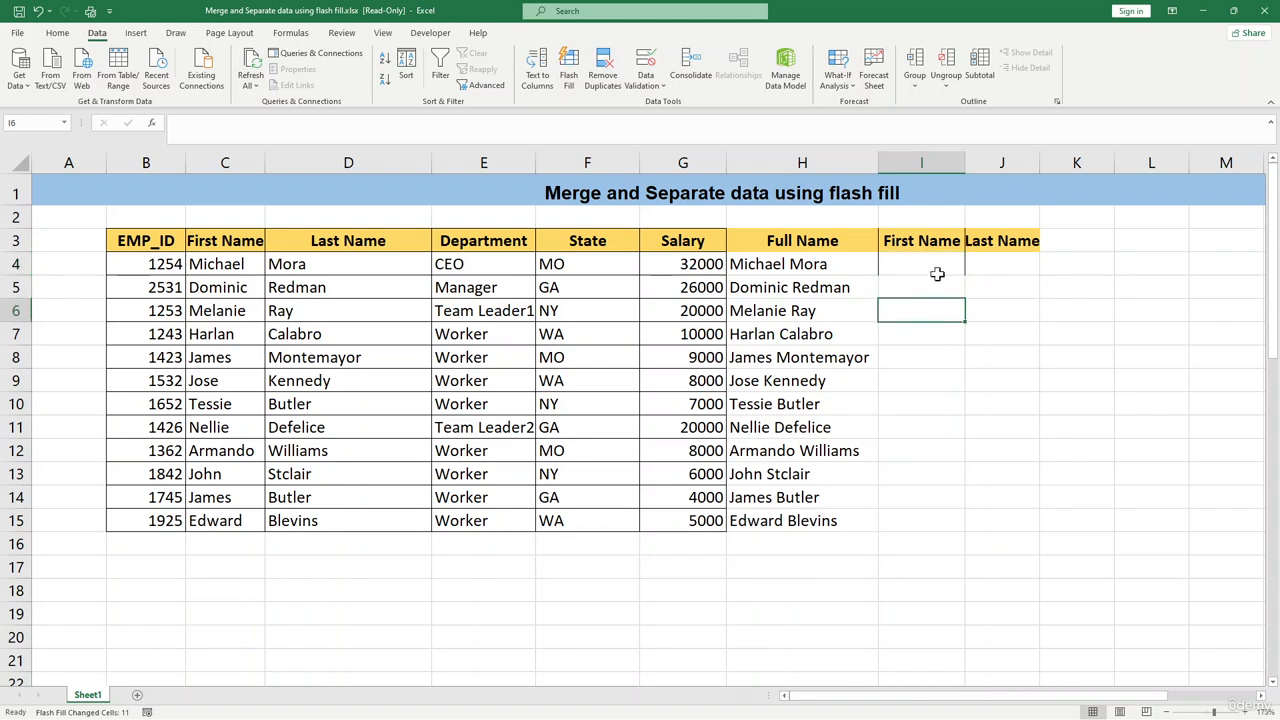
left_click(940, 266)
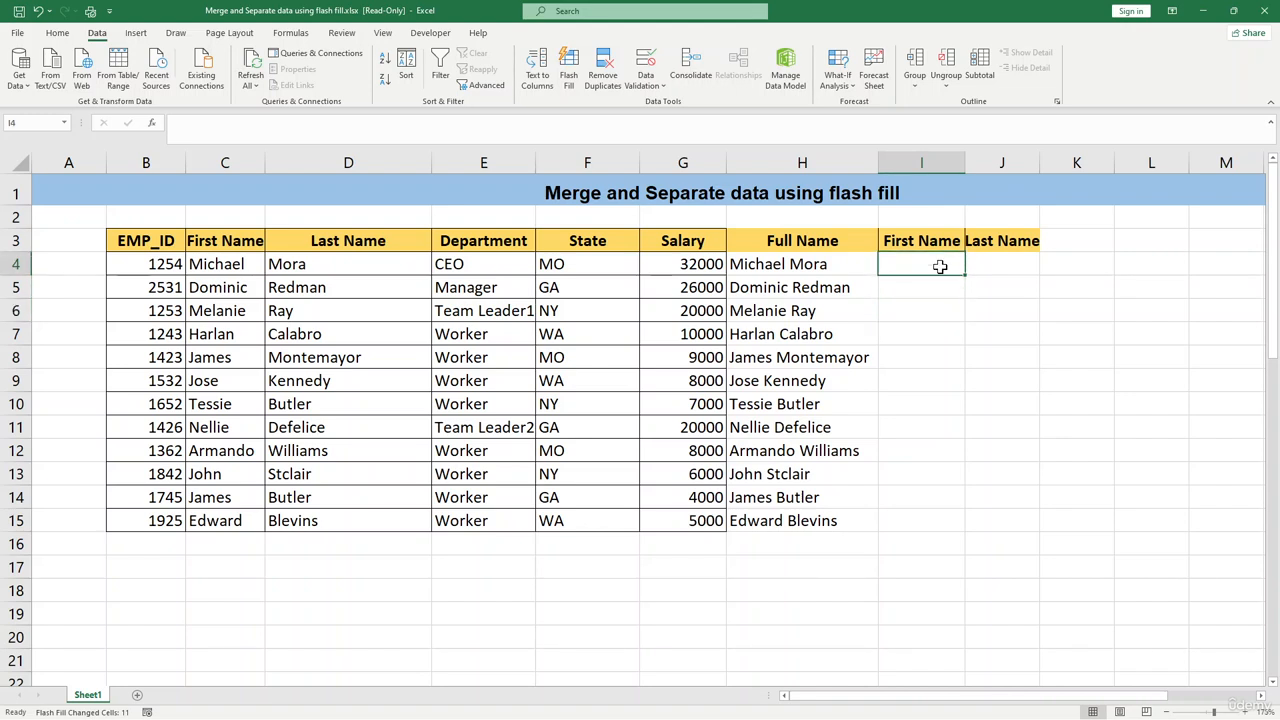
type("M")
key("BackSpace")
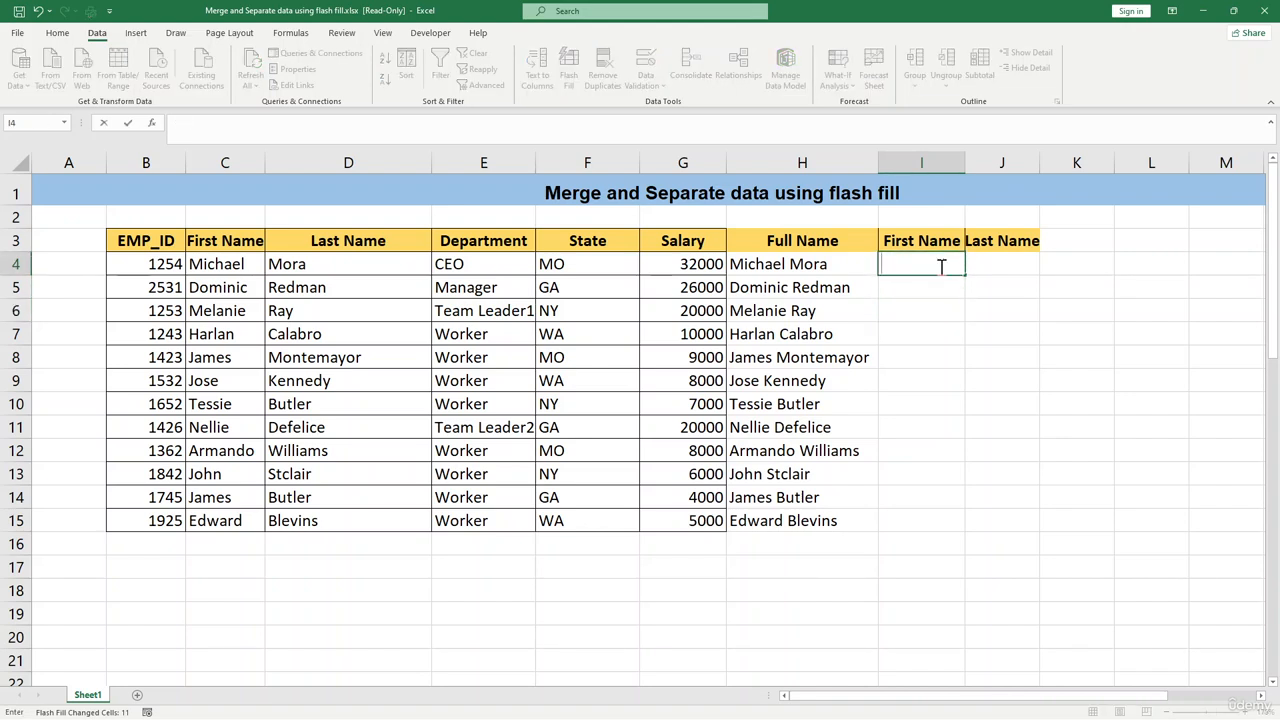
key("Return")
Flash Fill the remaining first names down the First Name column.
left_click(938, 265)
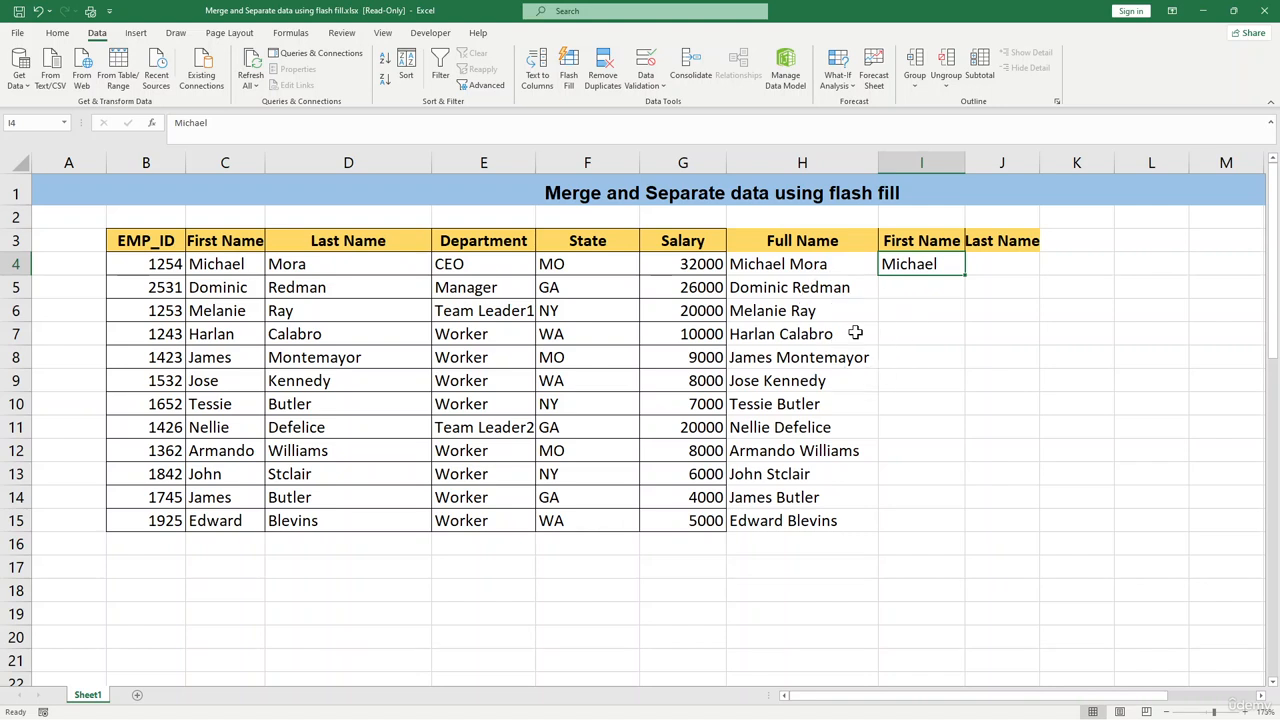
key("ctrl+e")
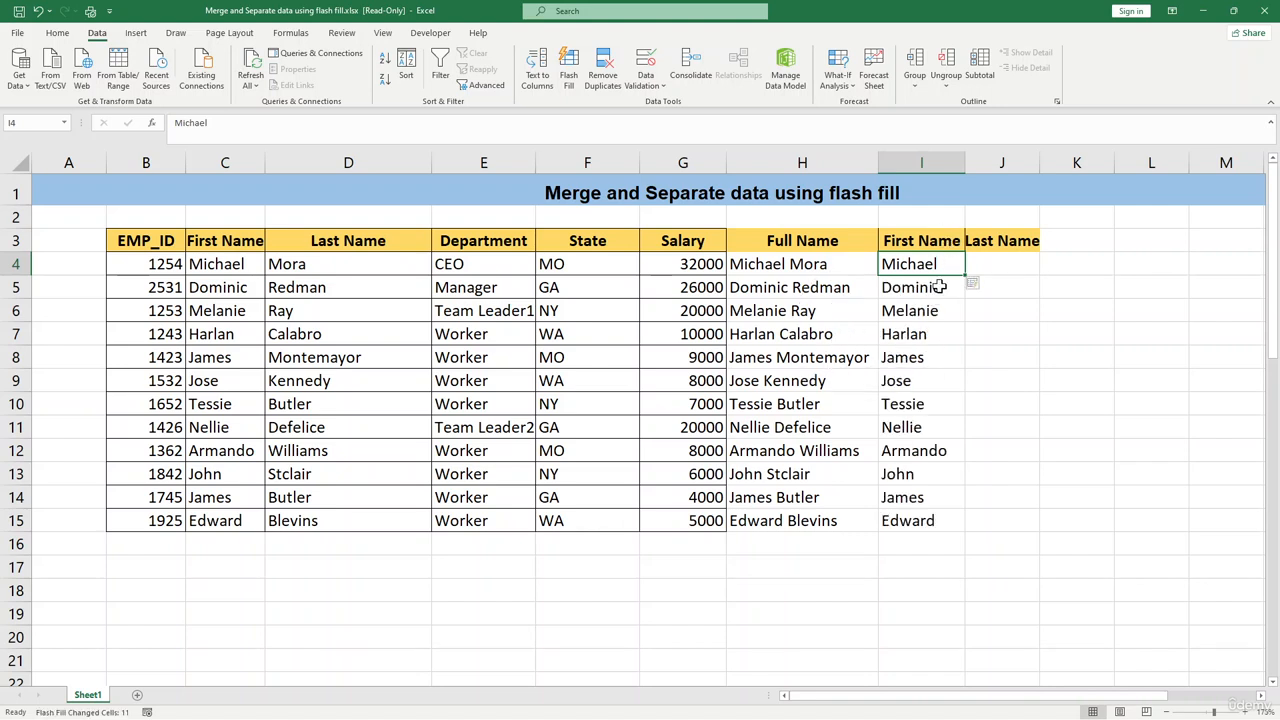
left_click(958, 350)
left_click(1009, 263)
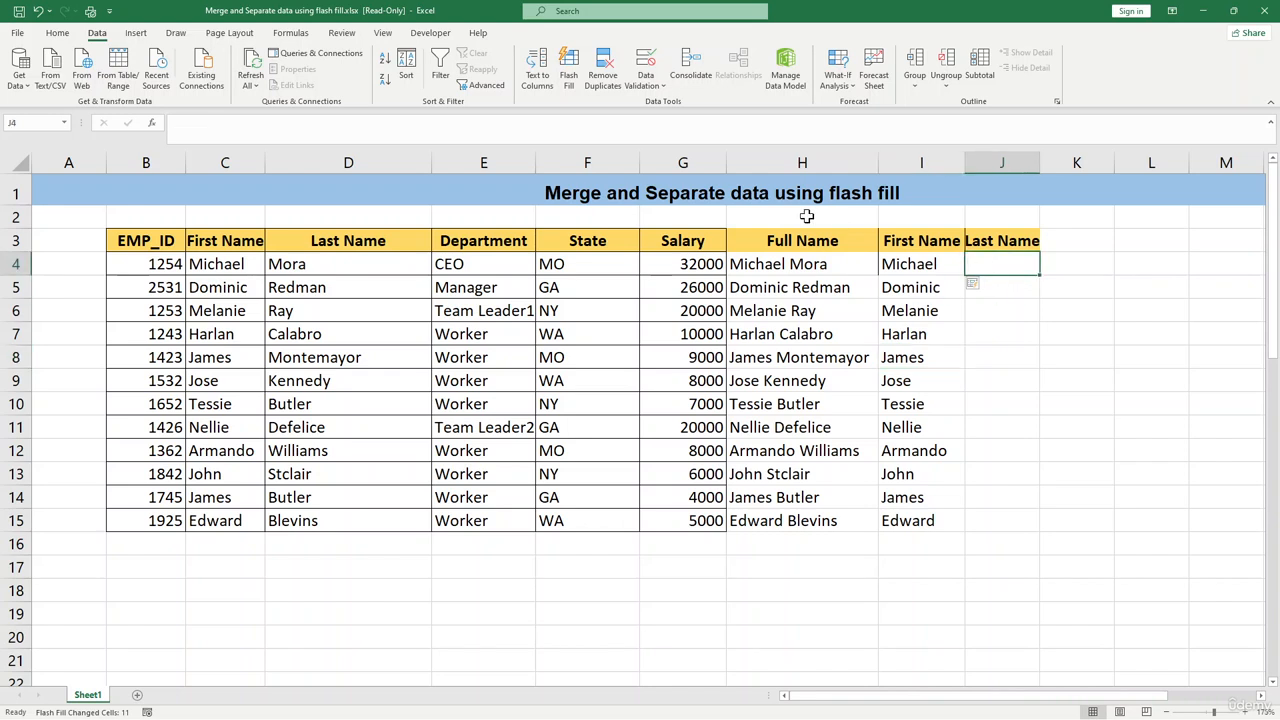
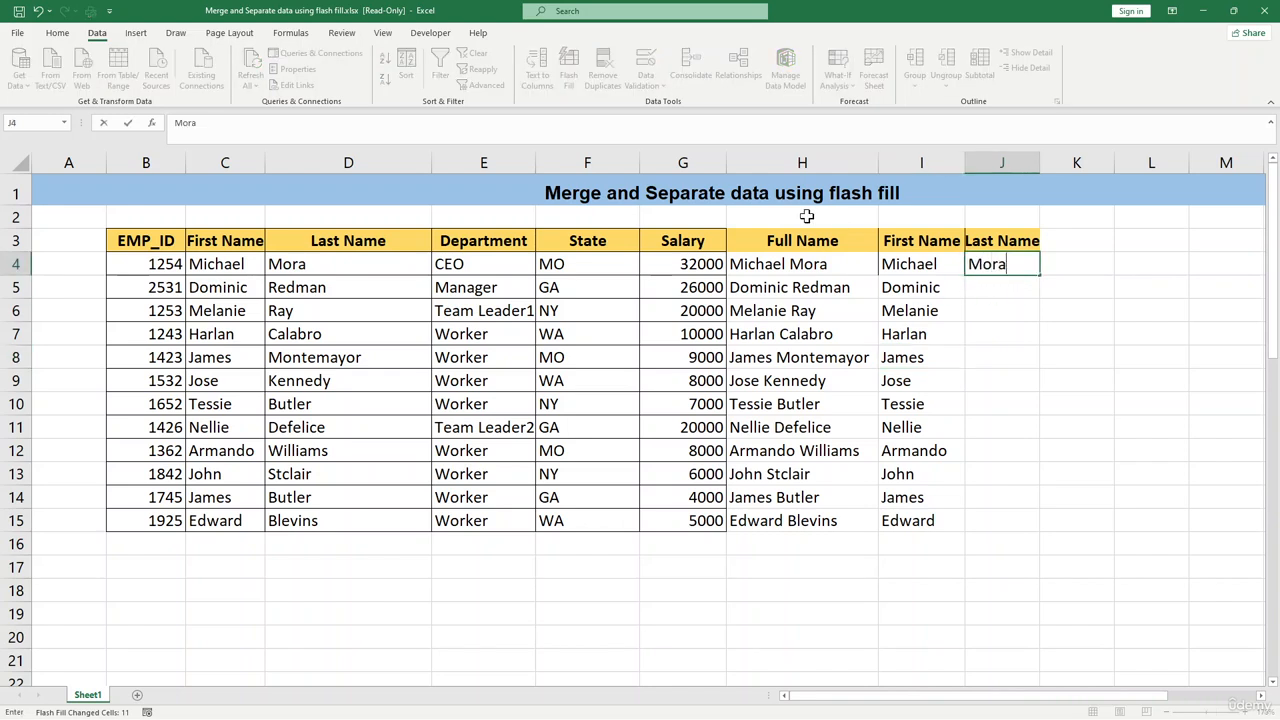
left_click(1100, 406)
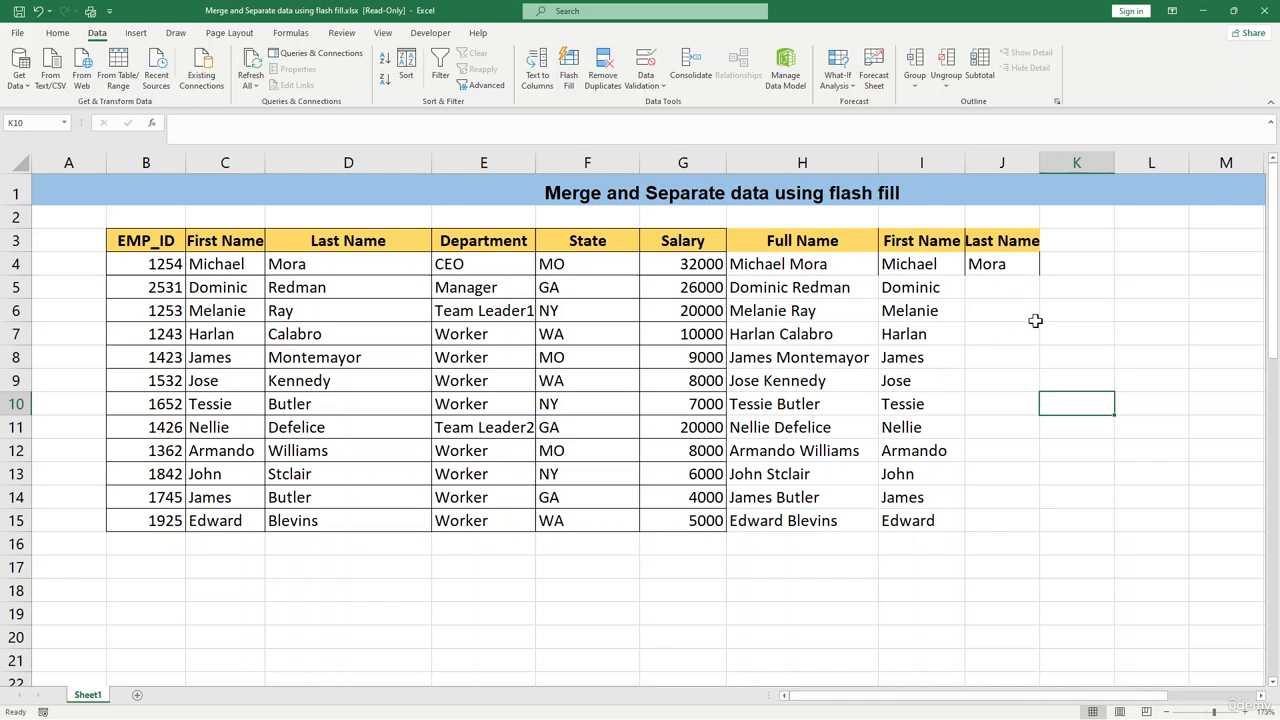
Flash Fill the remaining last names down the Last Name column.
left_click(1003, 265)
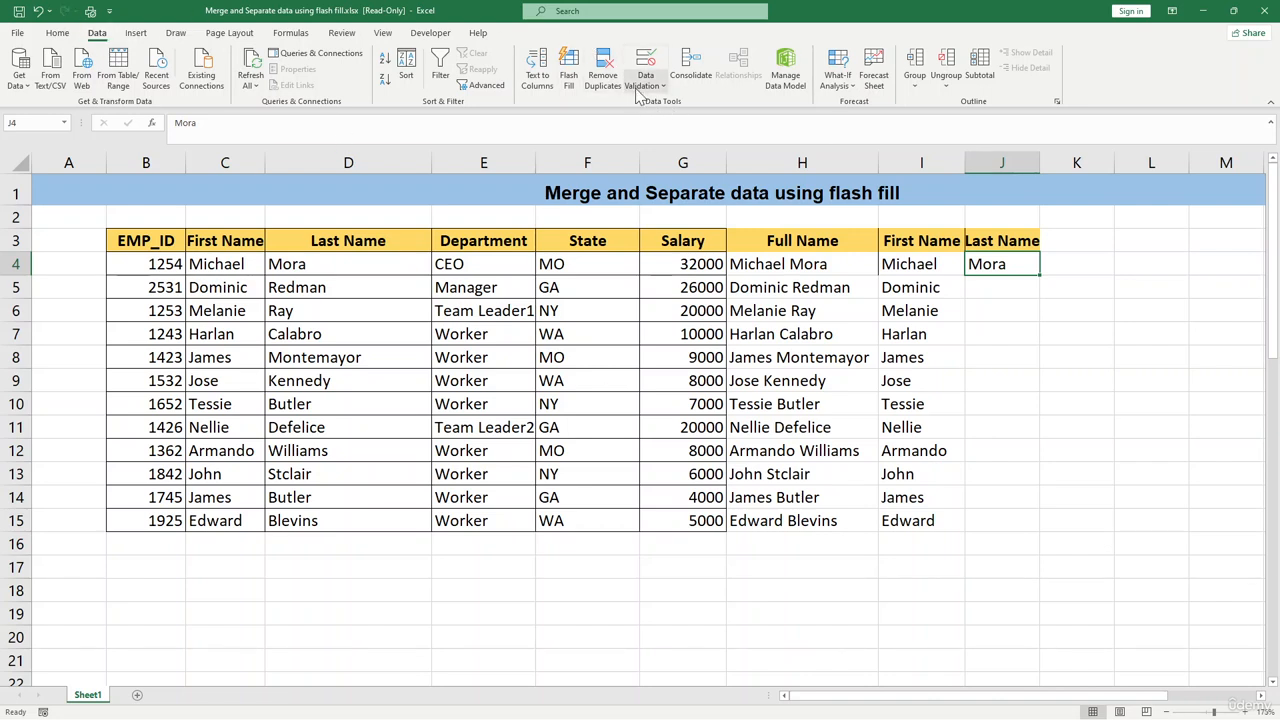
left_click(1000, 287)
left_click(988, 263)
key("ctrl+e")
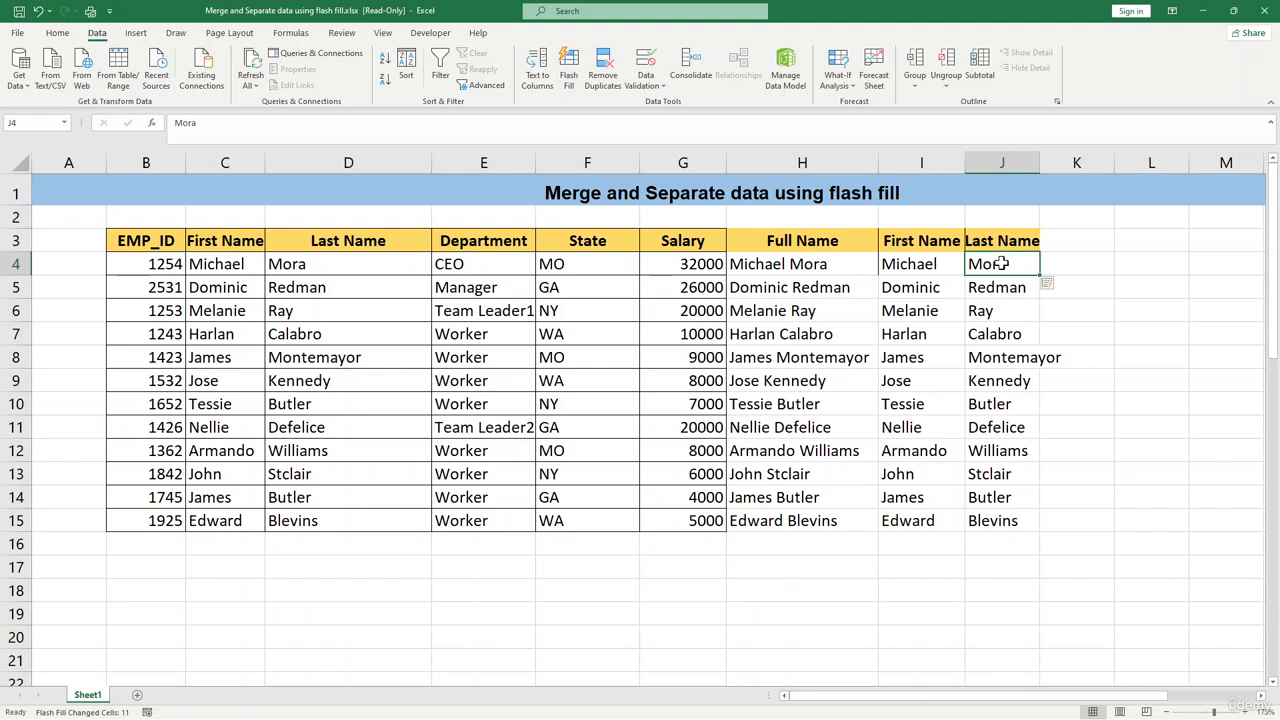
Review the split first and last names against the full names.
left_click(1028, 360)
left_click(855, 284)
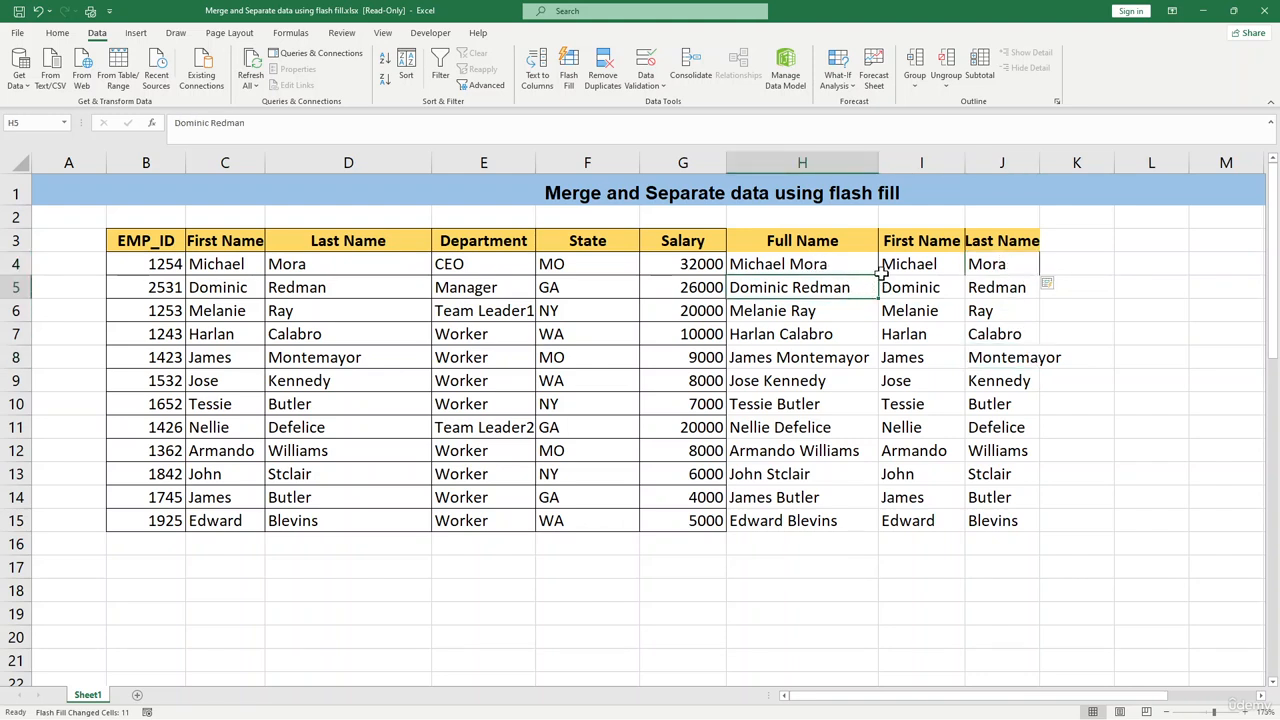
left_click(912, 266)
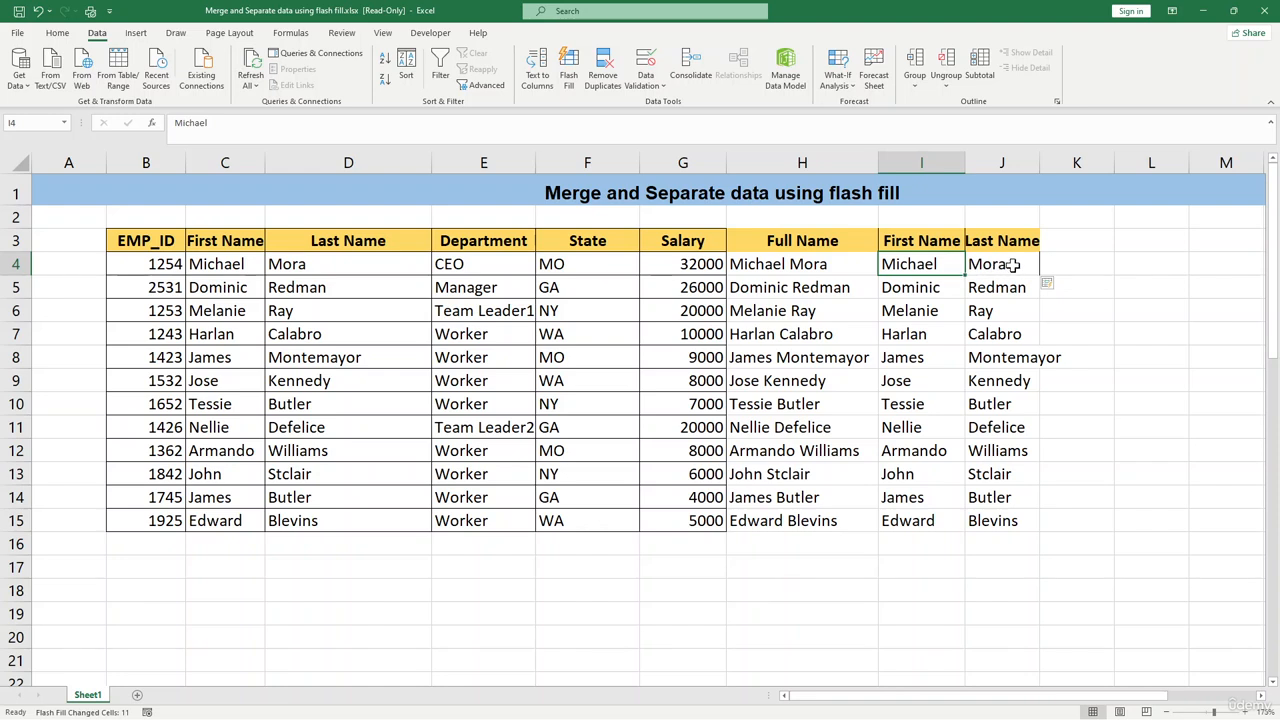
left_click(1012, 264)
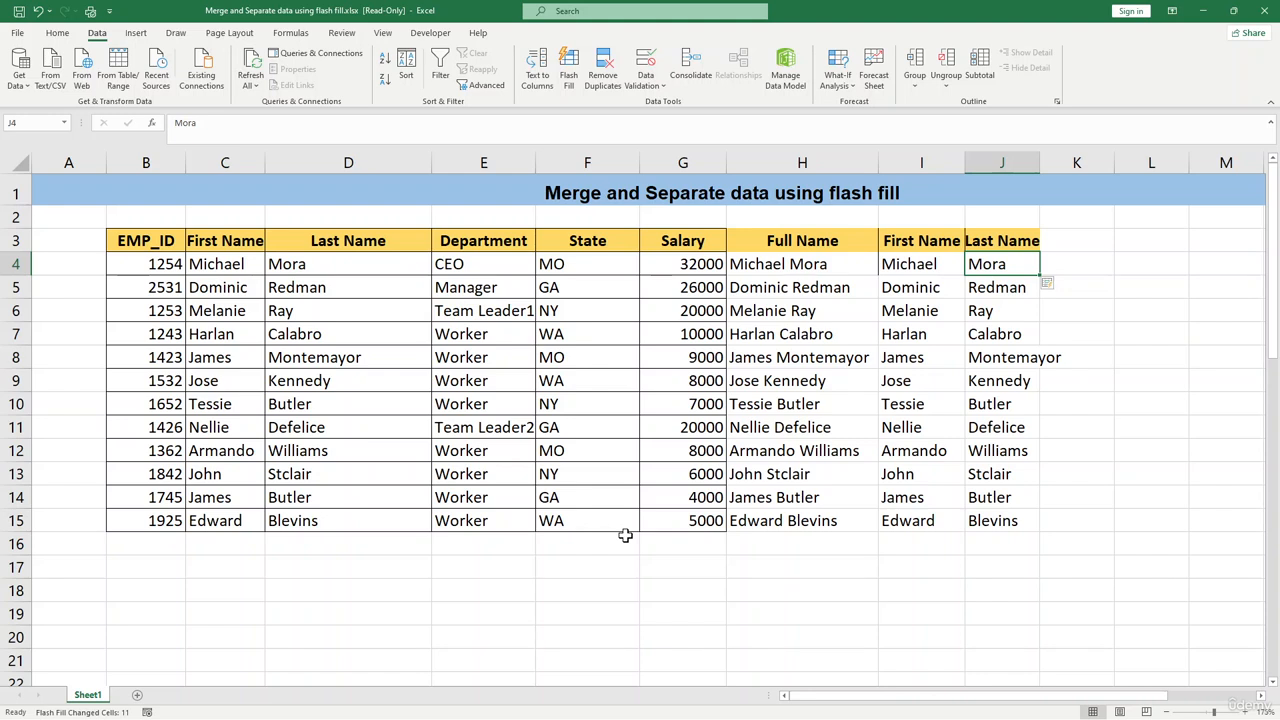
left_click(684, 560)
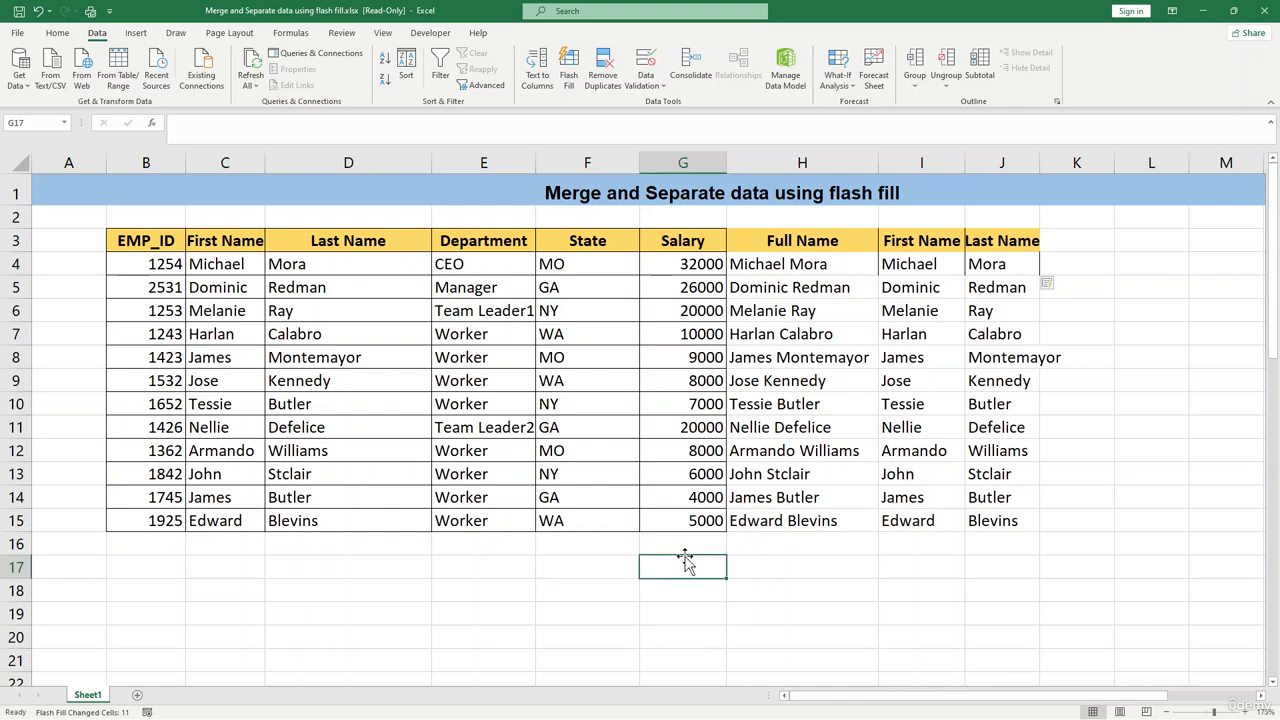